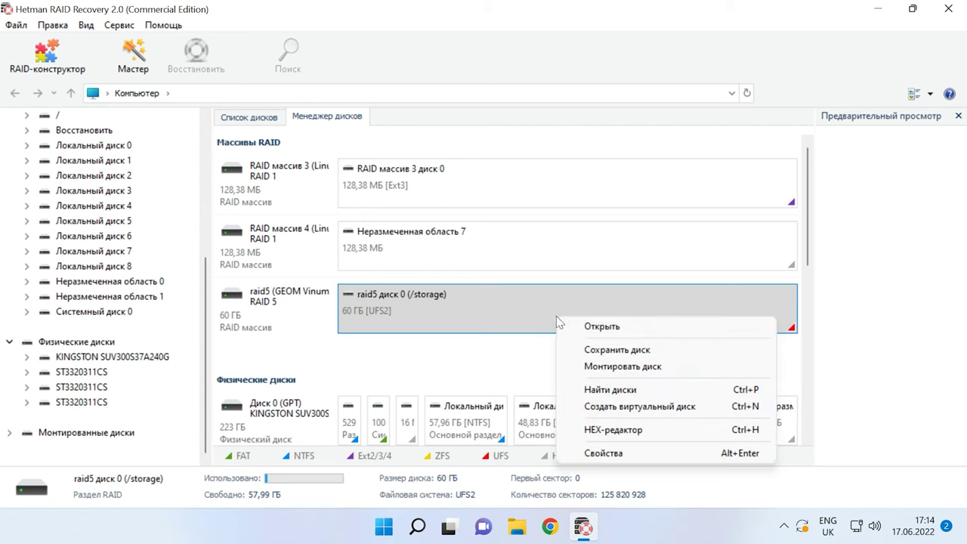
Open the raid5 диск 0 (/storage) partition in the file recovery wizard
left_click(622, 328)
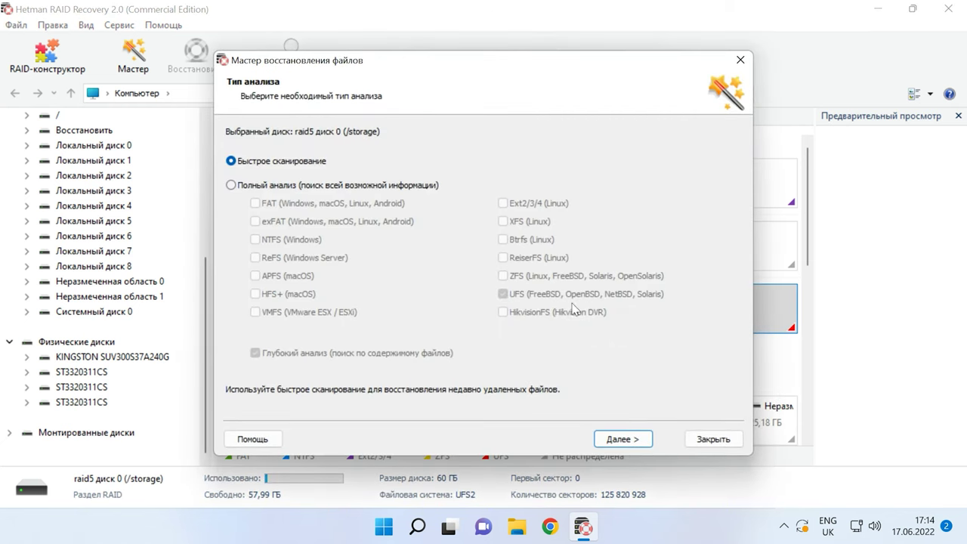
Try the full analysis type and toggle deep analysis by file content off
left_click(285, 189)
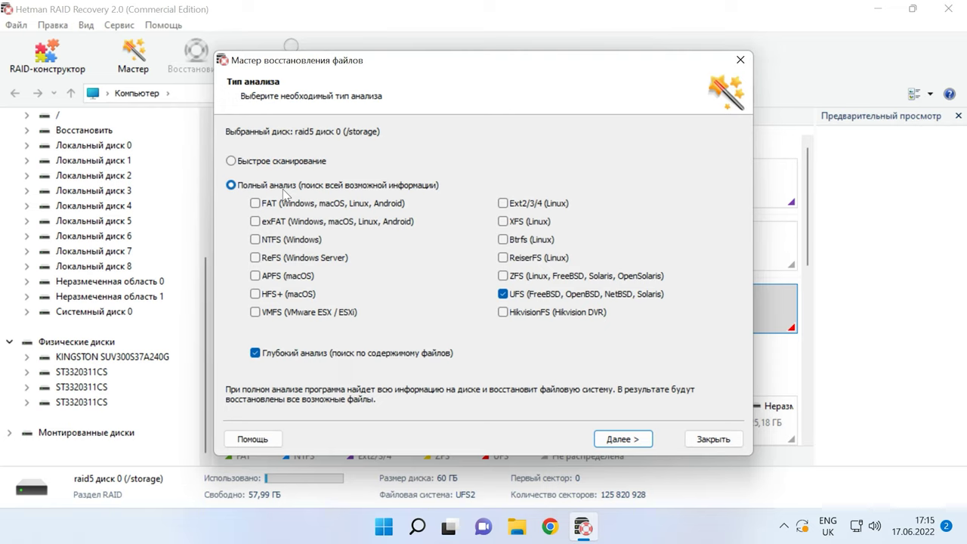
left_click(258, 353)
left_click(258, 357)
left_click(257, 357)
Run a quick scan of the /storage partition and finish the wizard to show the found files
left_click(231, 161)
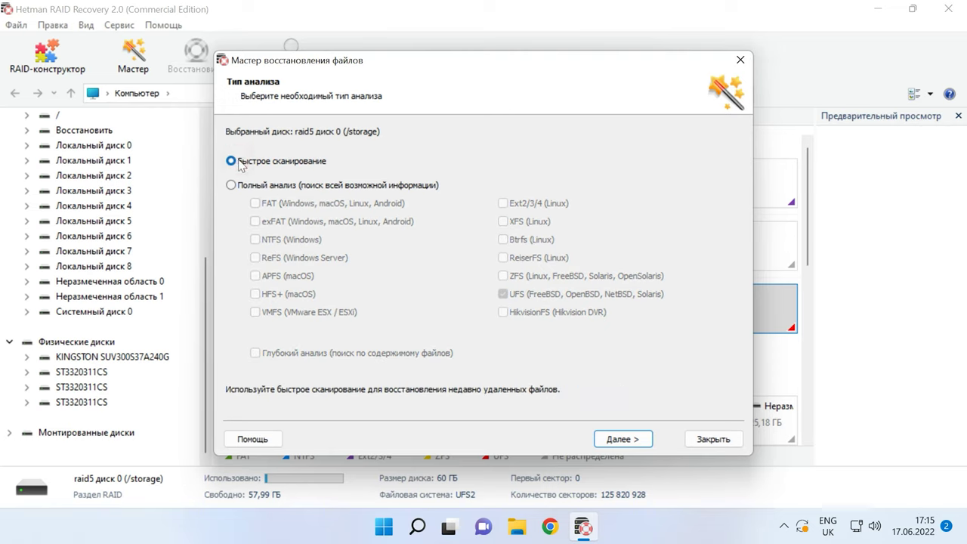
left_click(627, 444)
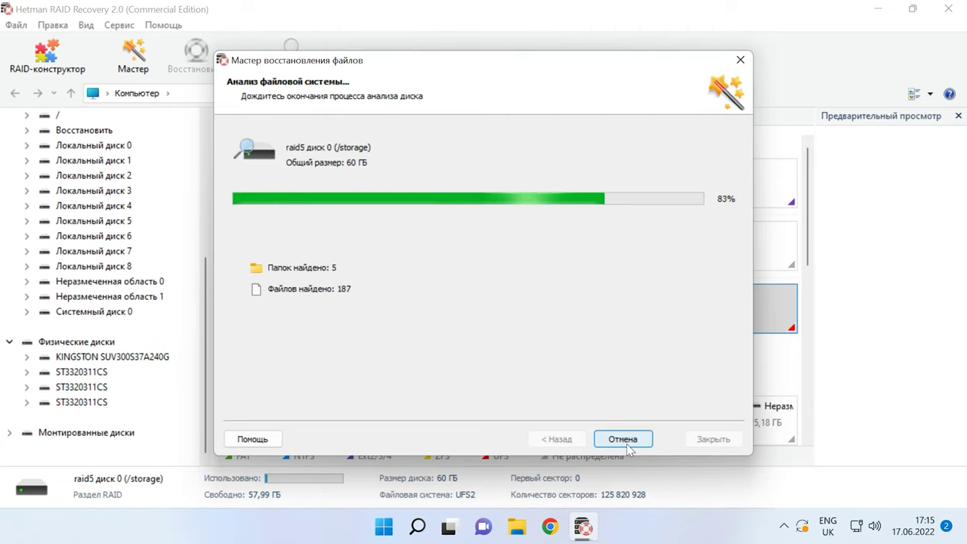
left_click(624, 440)
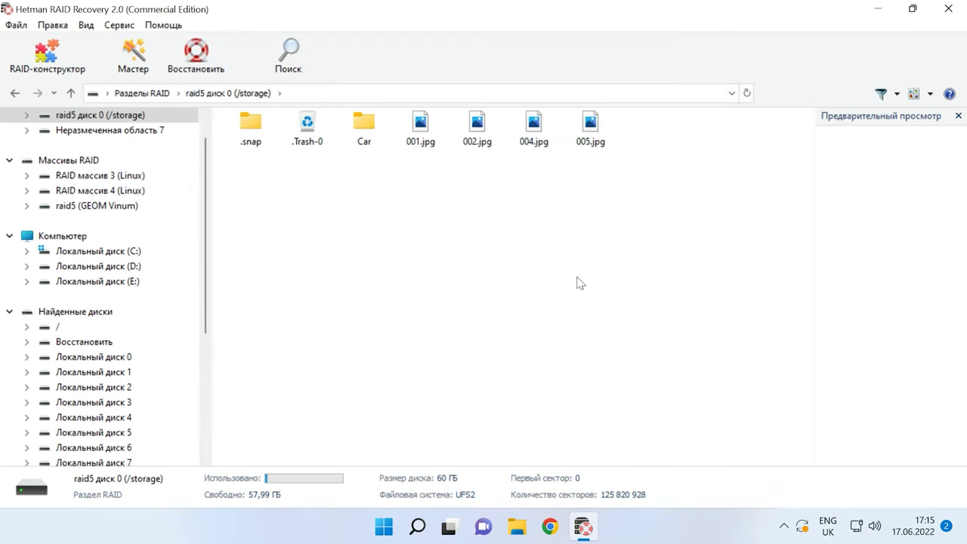
Switch the file view of the /storage partition to page thumbnails
left_click(931, 94)
left_click(917, 113)
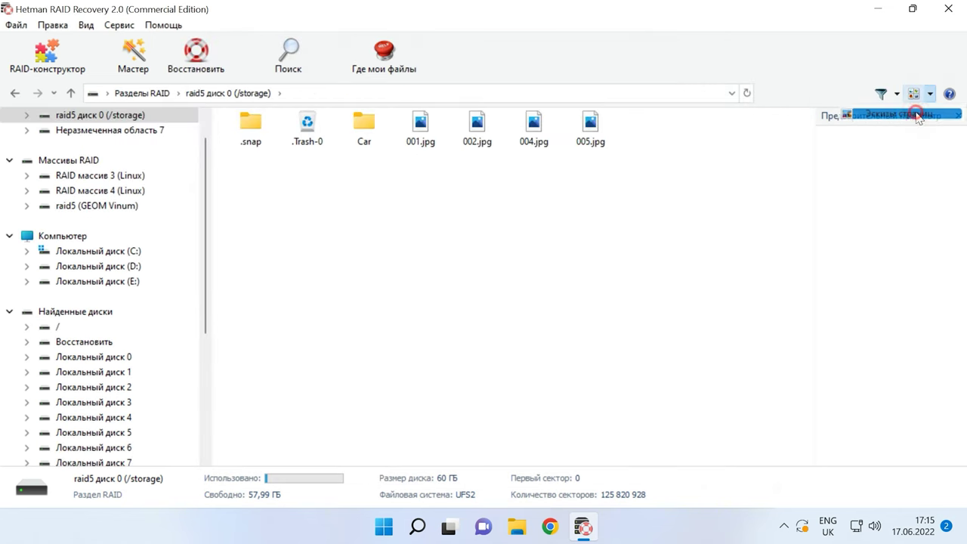
left_click(686, 299)
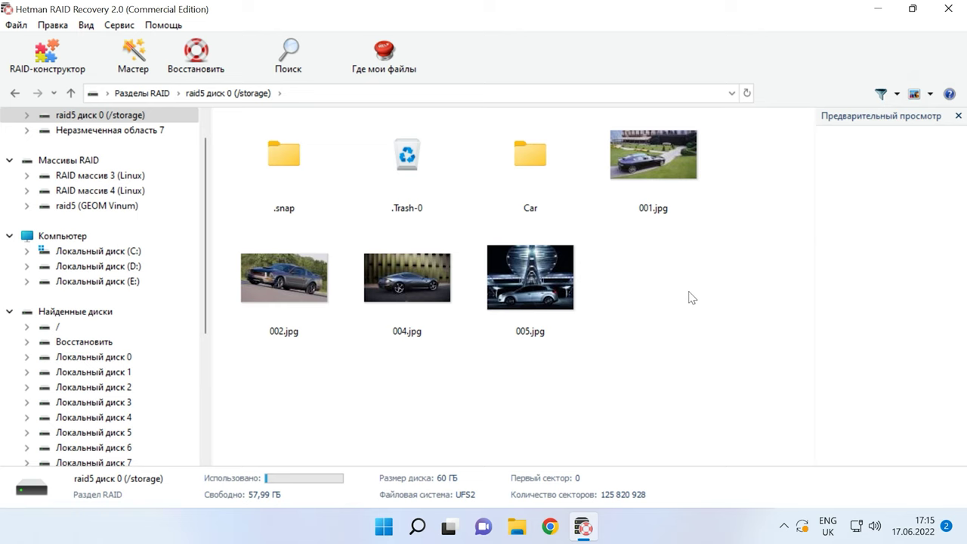
Examine the image thumbnails in the Car folder and return to the partition's root folder
double_click(550, 168)
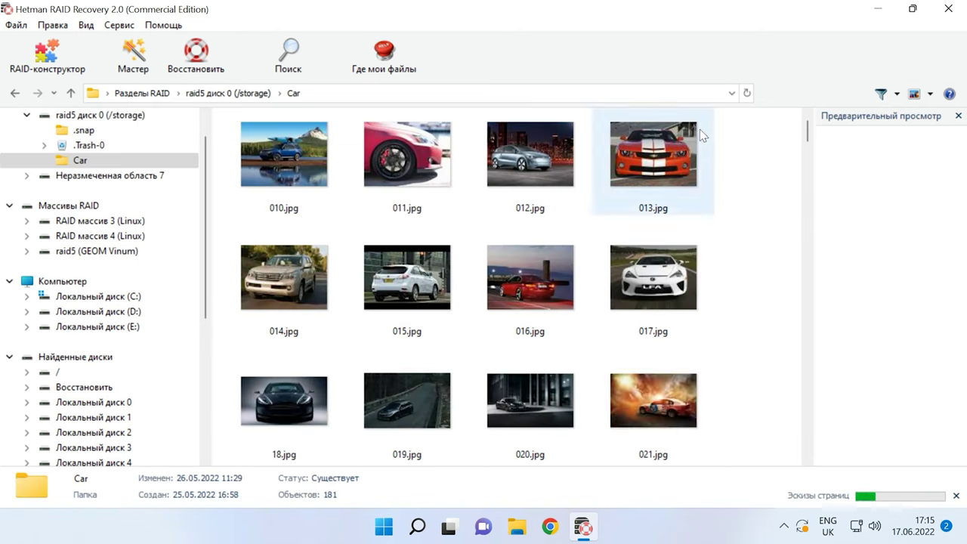
left_click_drag(806, 132, 797, 87)
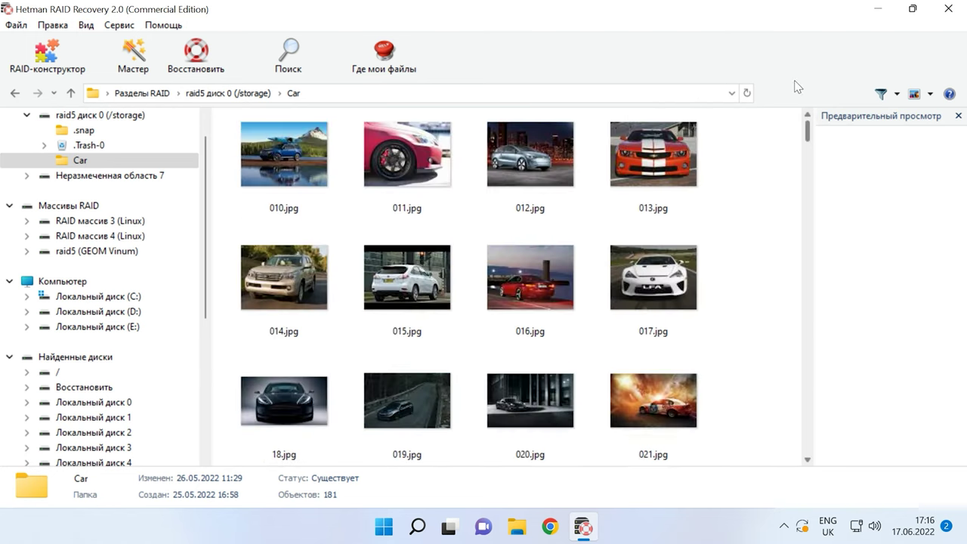
left_click(71, 94)
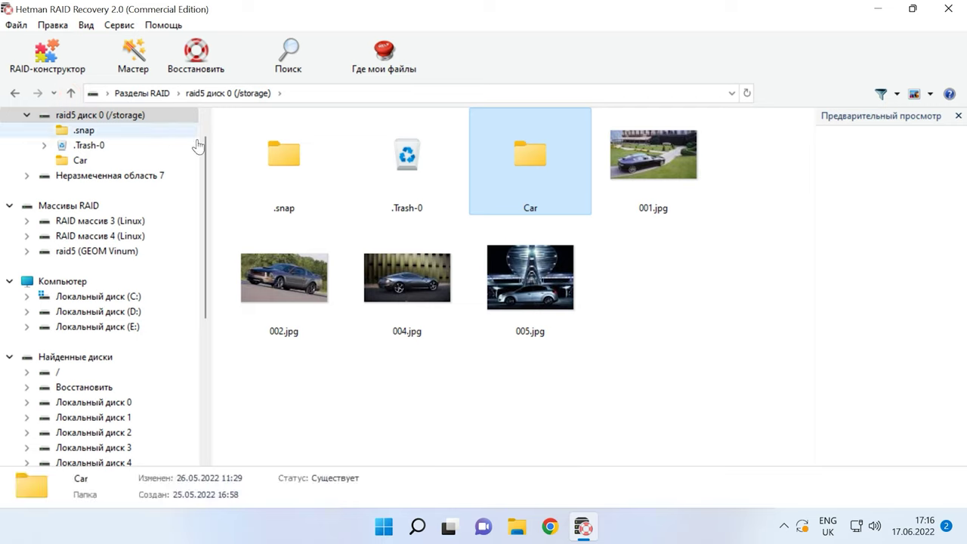
Recover 002.jpg, 004.jpg and 005.jpg to the hard disk folder C:\111\
left_click_drag(652, 326, 243, 290)
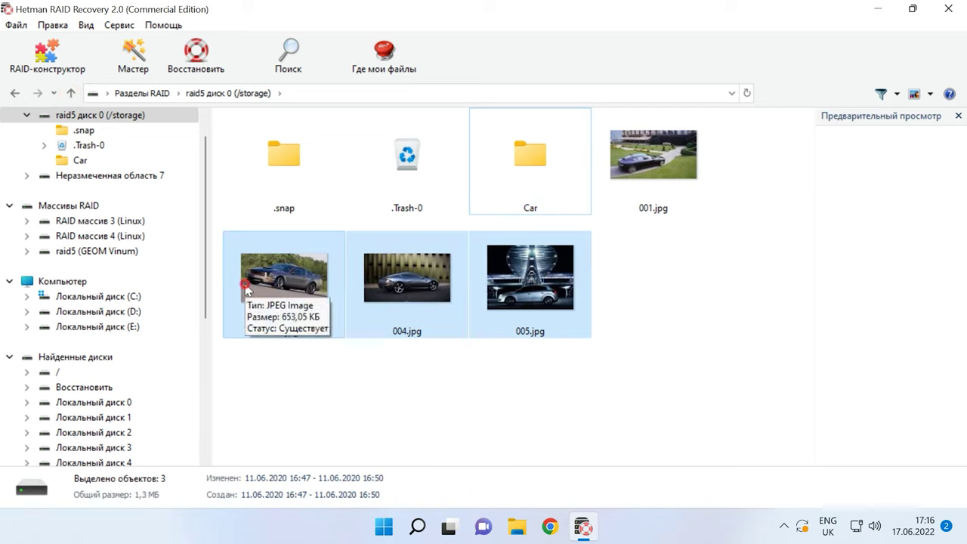
left_click(198, 60)
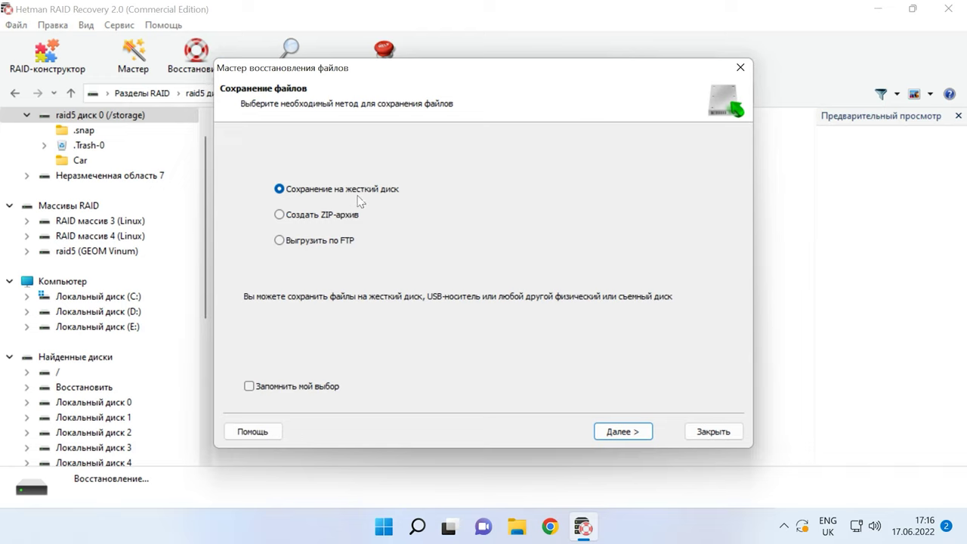
left_click(622, 432)
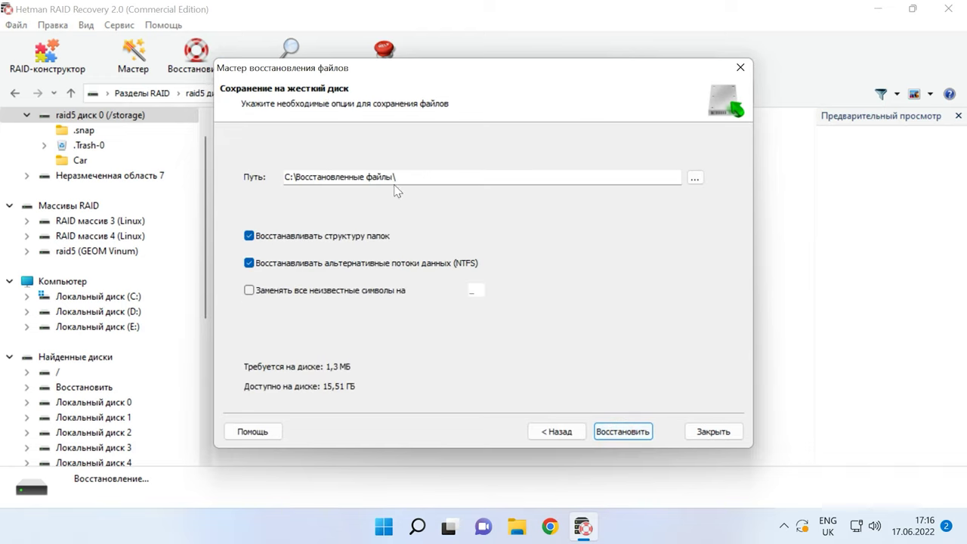
left_click_drag(394, 180, 297, 182)
type("111\\")
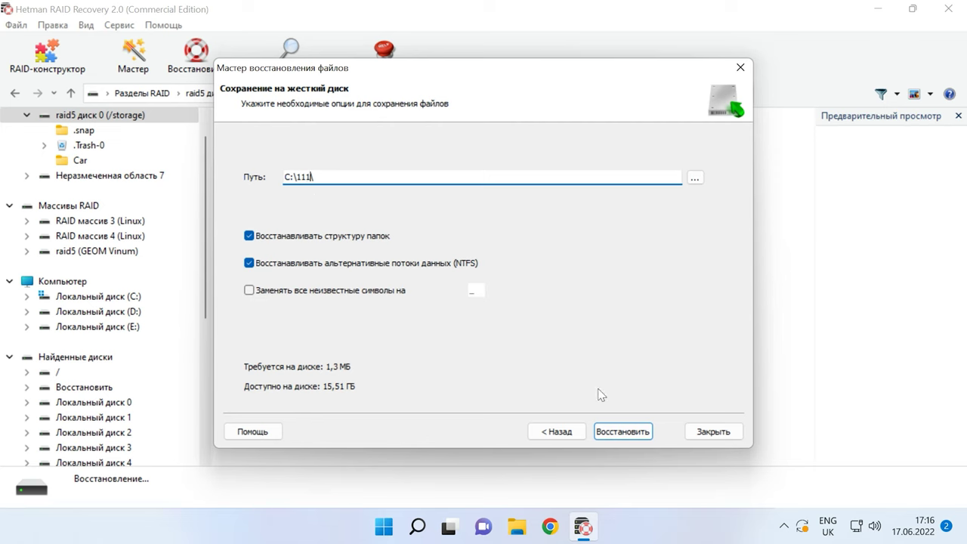
left_click(623, 433)
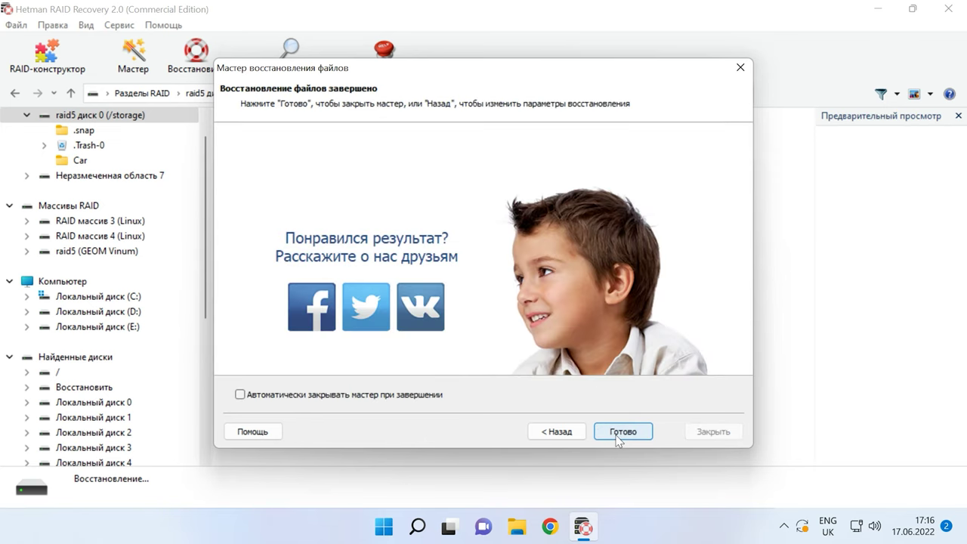
left_click(624, 432)
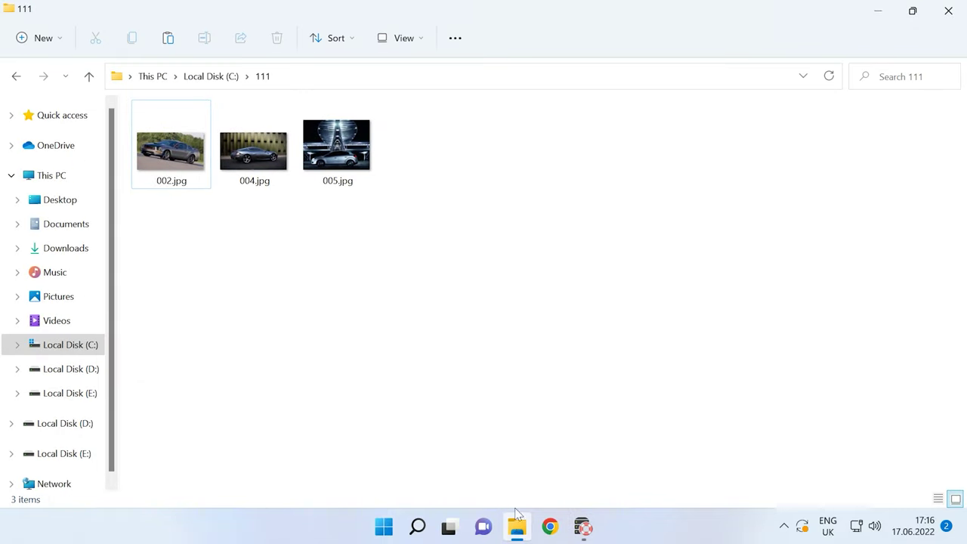
Switch to File Explorer and check the recovered images in the C:\111 folder
left_click_drag(403, 205, 161, 177)
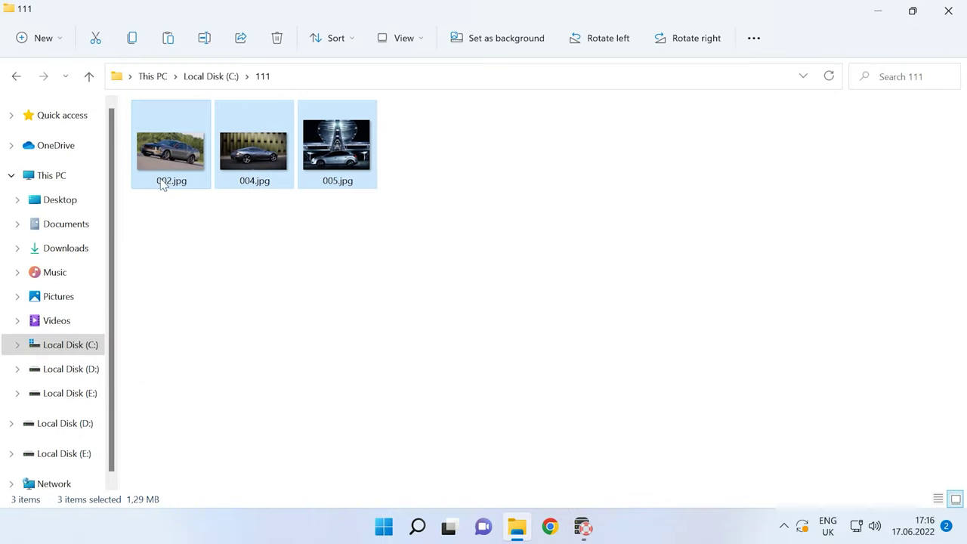
left_click(330, 215)
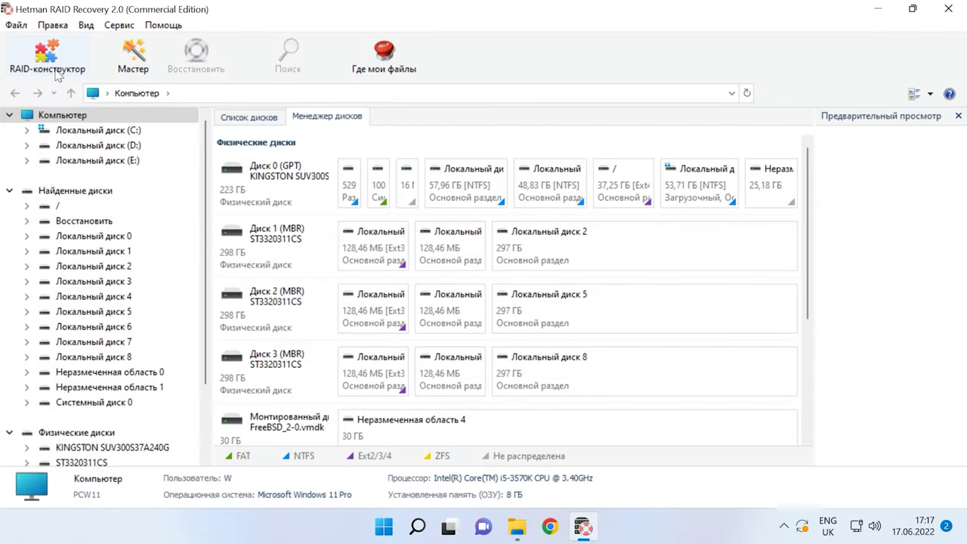
Start the RAID constructor in Hetman RAID Recovery and choose manual array creation
left_click(57, 71)
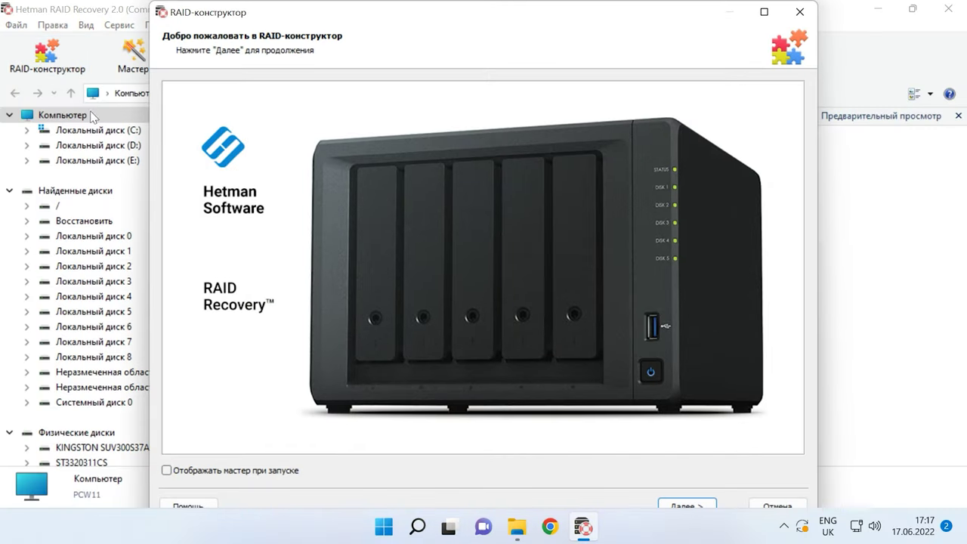
left_click(689, 507)
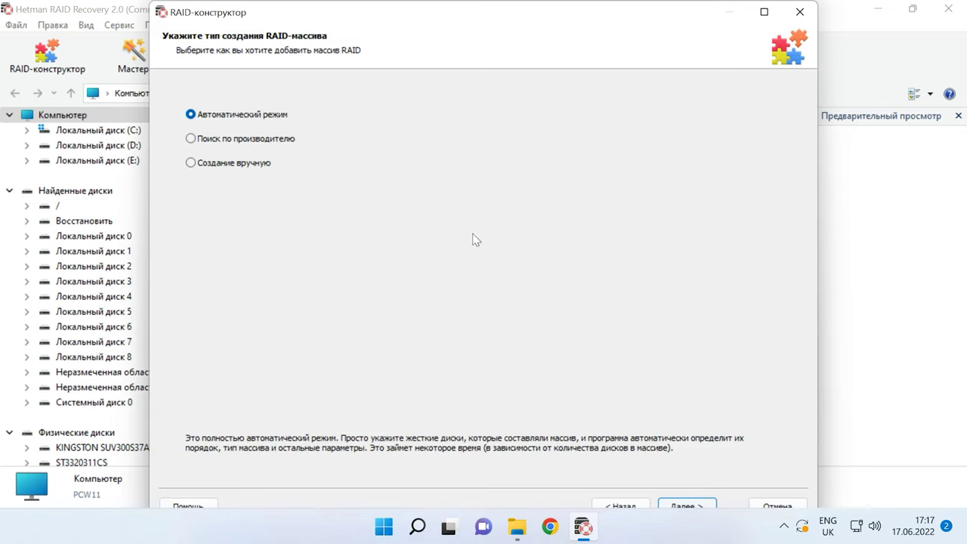
left_click(218, 165)
left_click(696, 504)
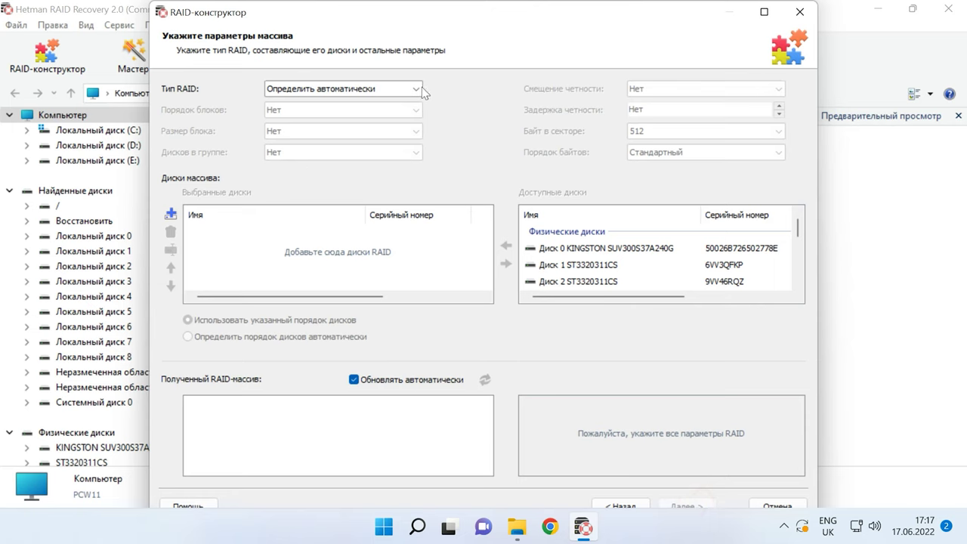
Set the array type to RAID 5 (Parity), block order to Left Asynchronous and block size to 256 КБ
left_click(416, 89)
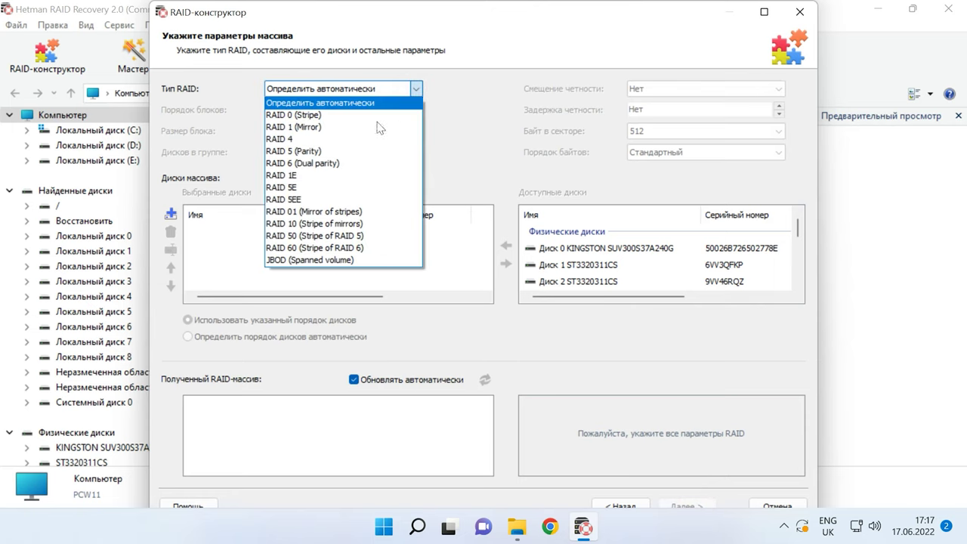
left_click(305, 152)
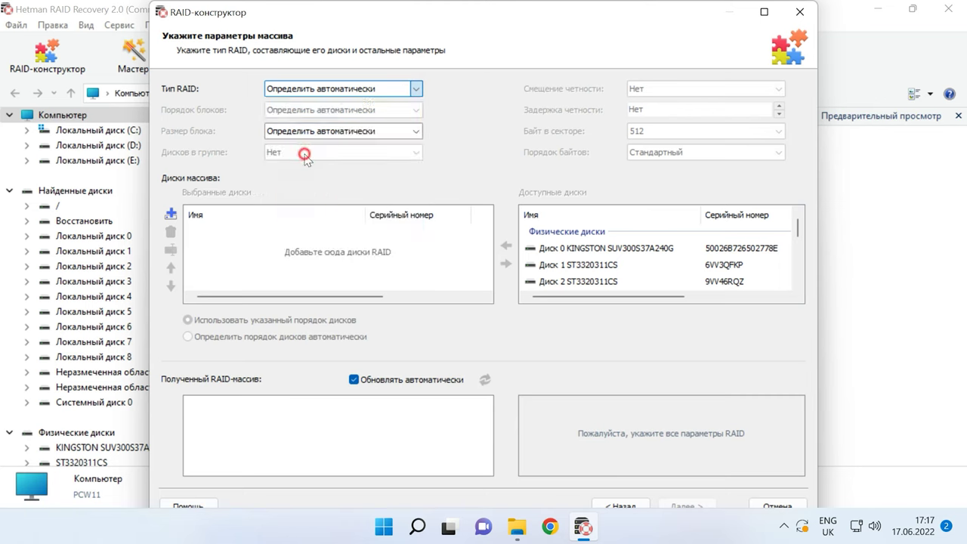
left_click(414, 110)
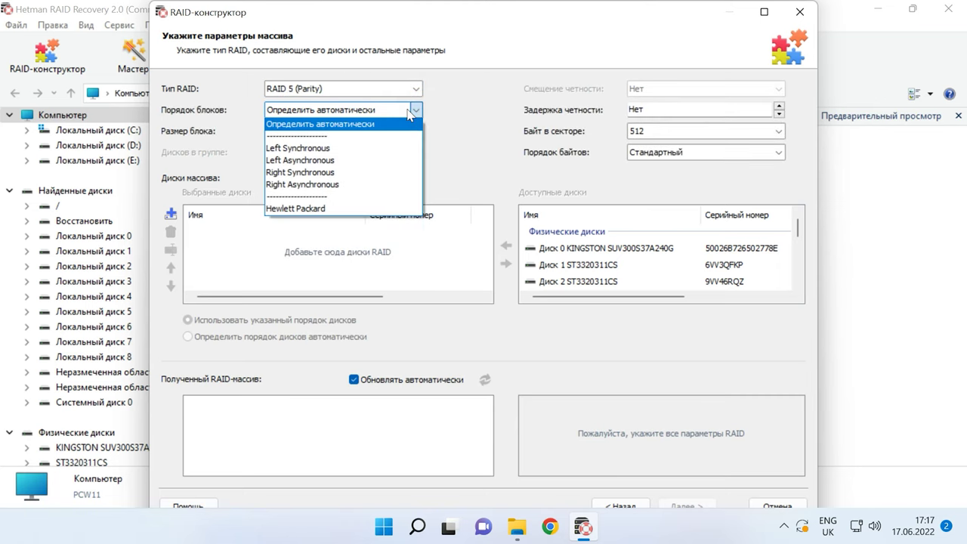
left_click(314, 161)
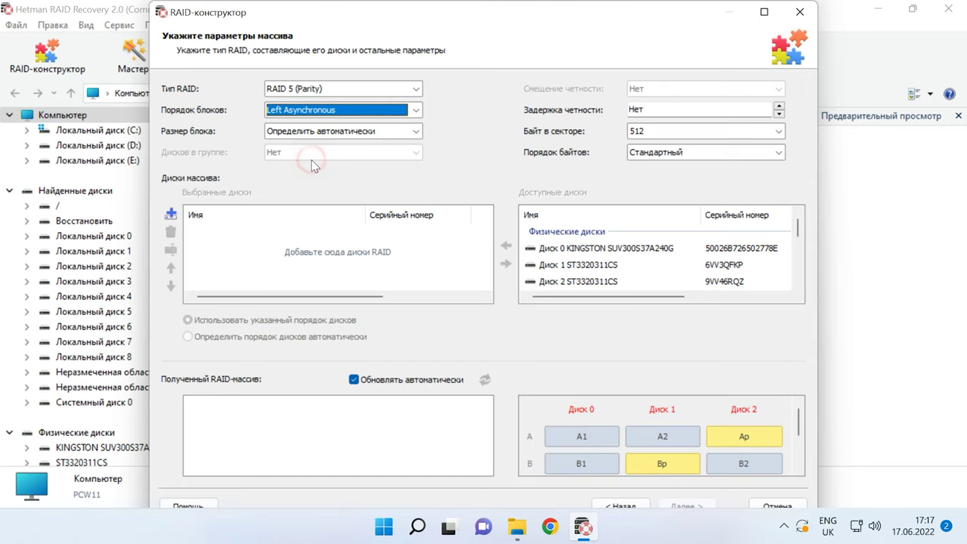
left_click(394, 132)
left_click(297, 241)
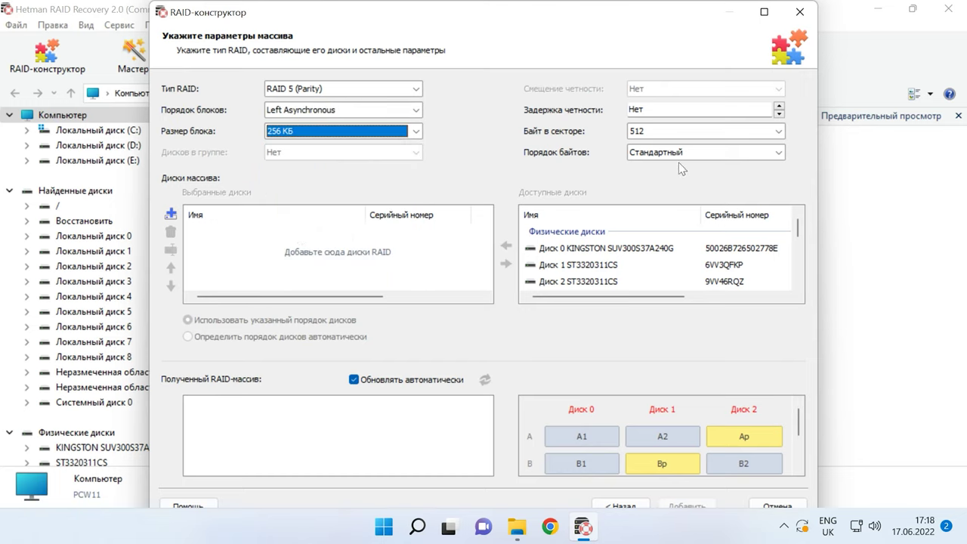
Add the three ST3320311CS physical disks, Диск 1, Диск 2 and Диск 3, to the array
scroll(586, 268, "down", 2)
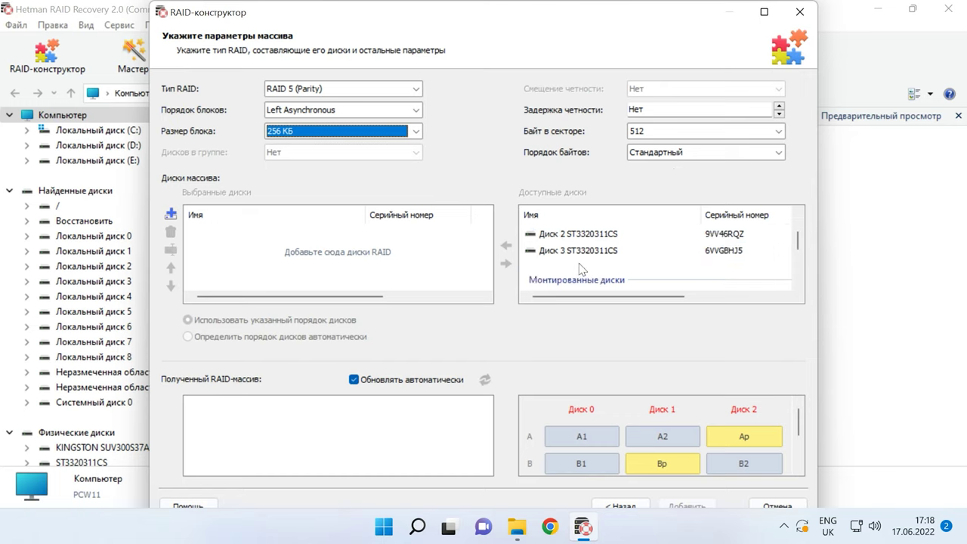
scroll(585, 268, "up", 2)
left_click(584, 264)
left_click(507, 246)
left_click(507, 246)
left_click(507, 245)
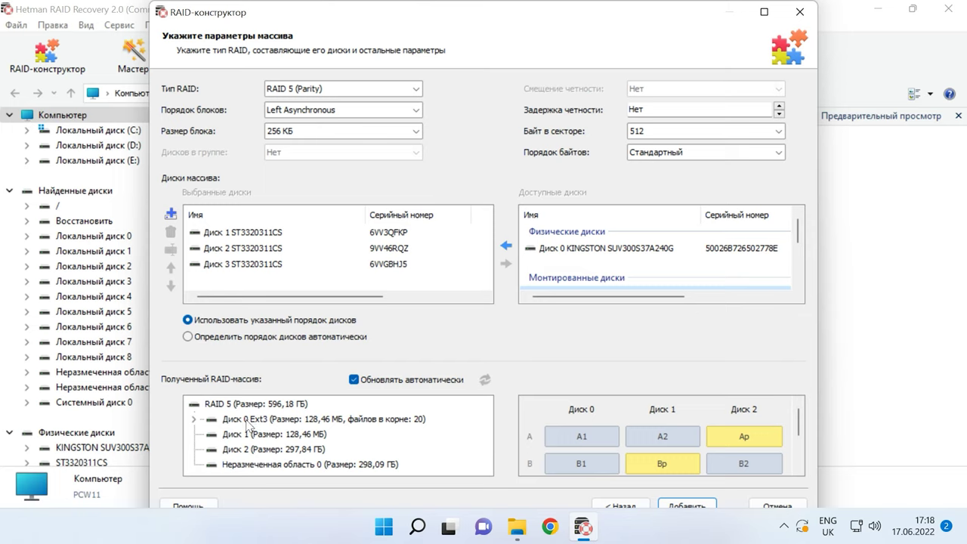
Move Диск 1 down one place in the array's disk order and back up again
left_click(216, 232)
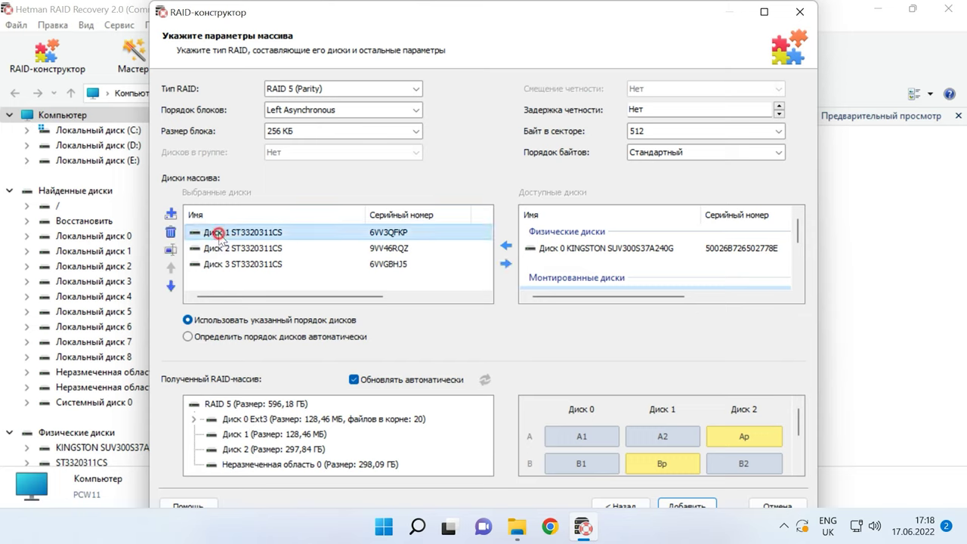
left_click(172, 285)
left_click(172, 269)
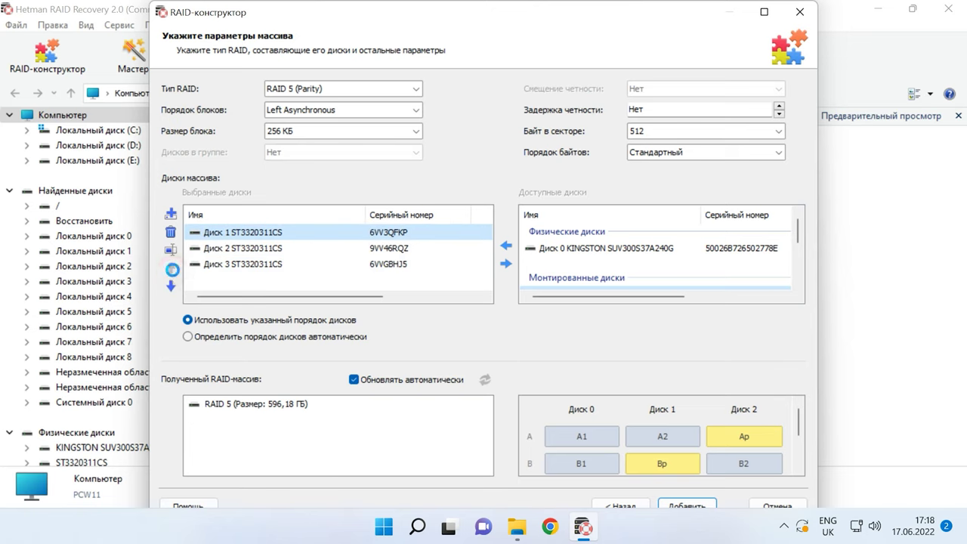
Review the offset and size options of Диск 2 and close them without changes
left_click(231, 252)
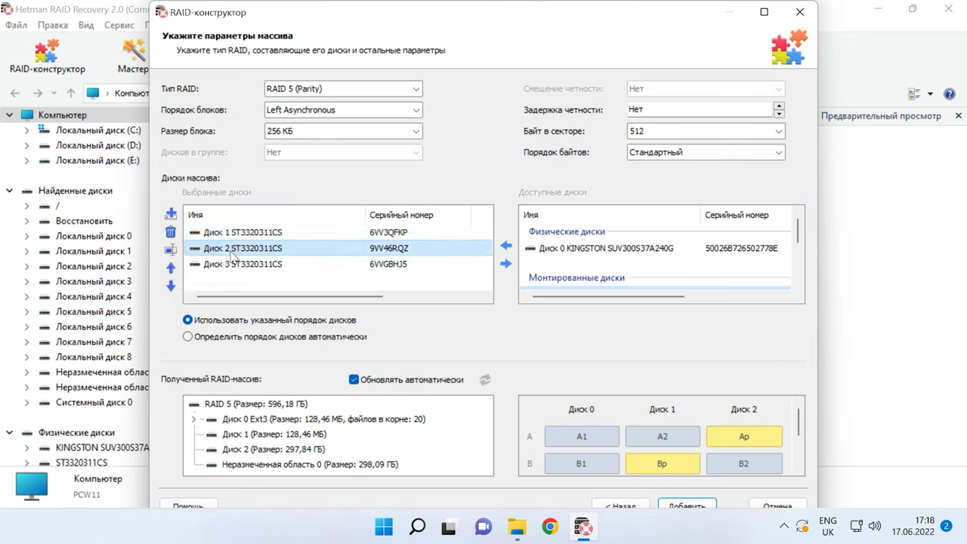
left_click(171, 250)
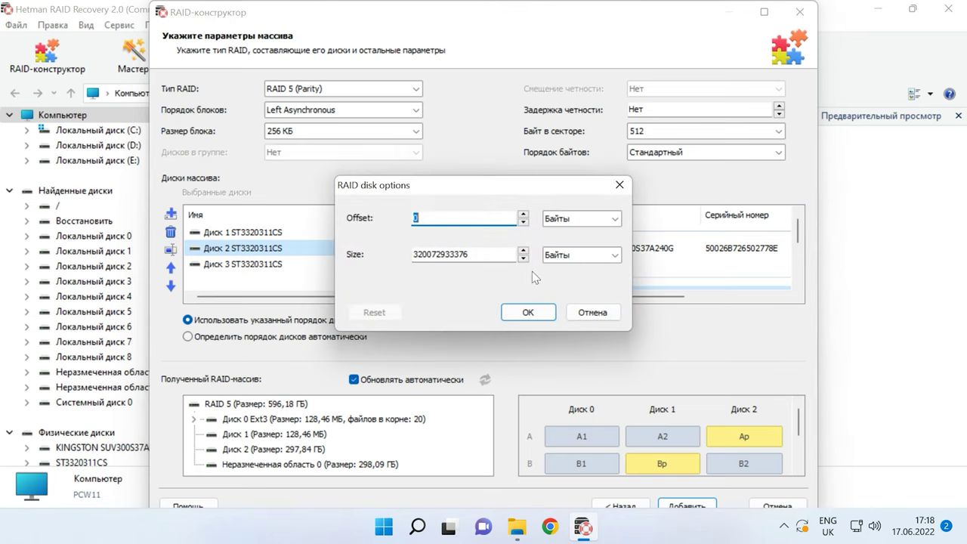
left_click(591, 312)
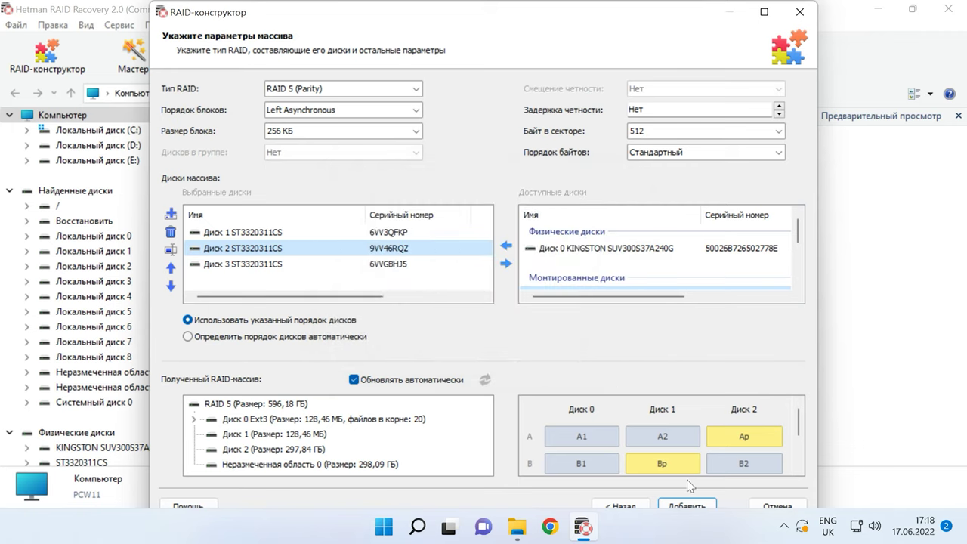
Add the manually configured RAID 5 array to the disk manager
left_click(697, 502)
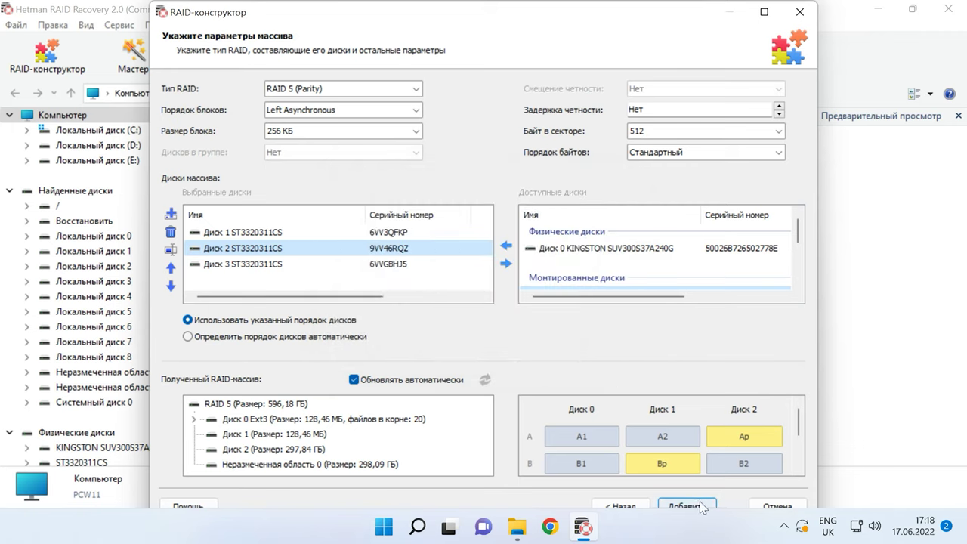
left_click(698, 502)
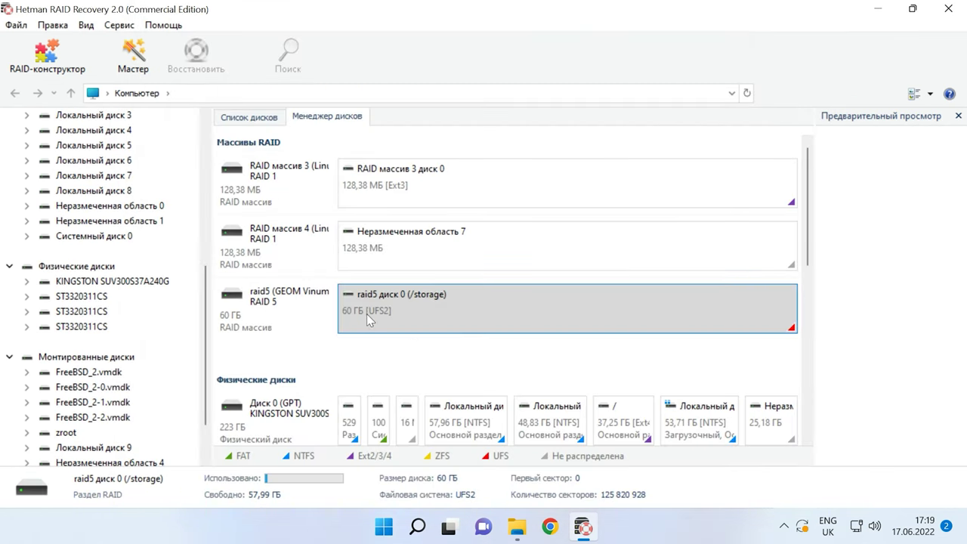
Run a quick scan of the UFS2 partition raid5 диск 0 (/storage) and finish the recovery wizard
right_click(543, 311)
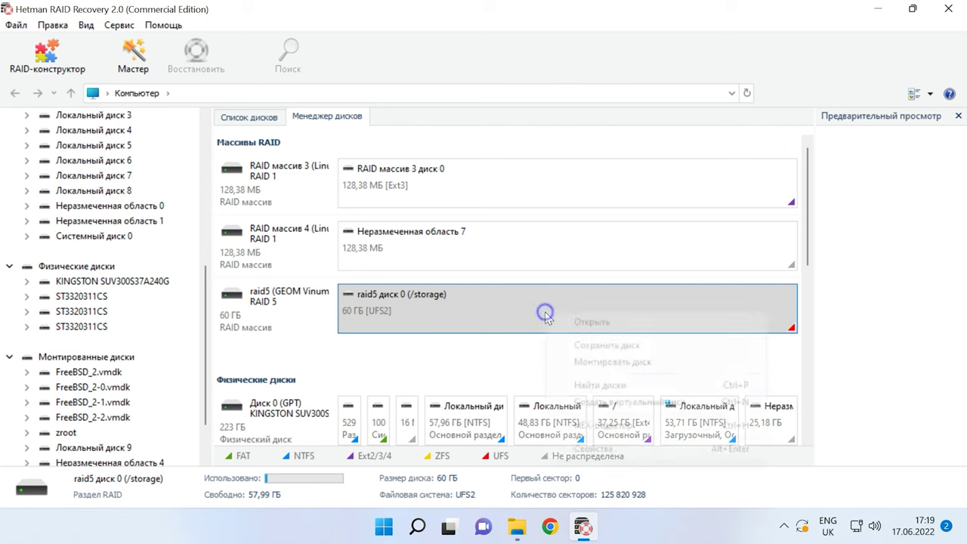
left_click(616, 323)
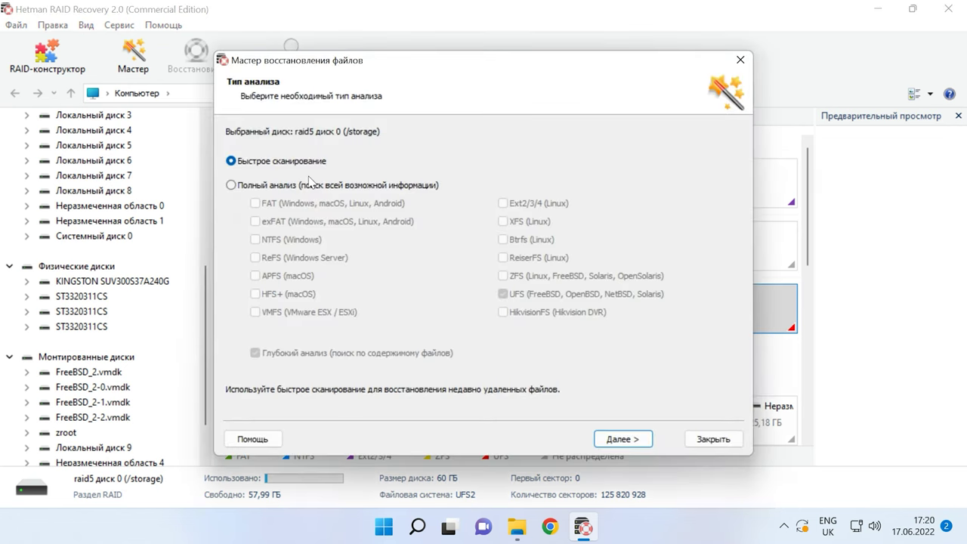
left_click(613, 439)
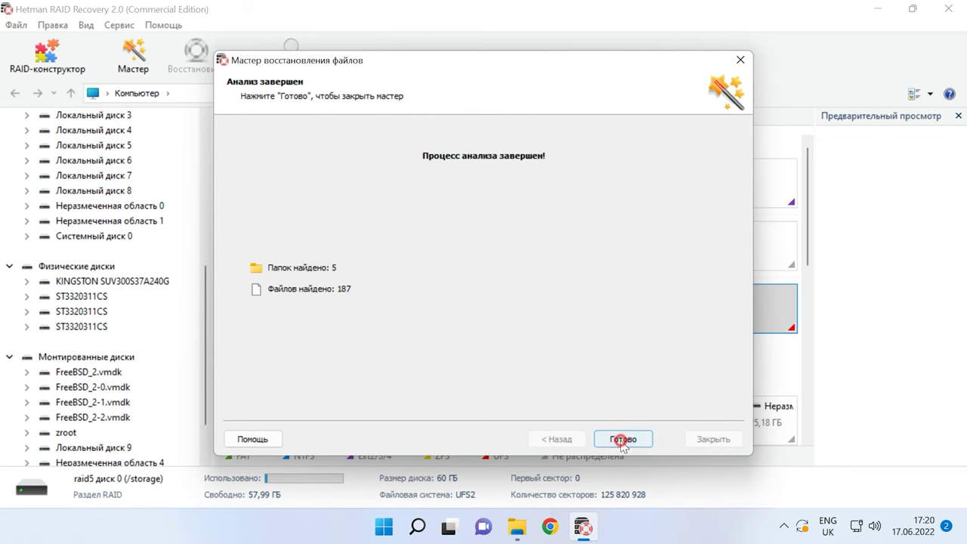
left_click(617, 439)
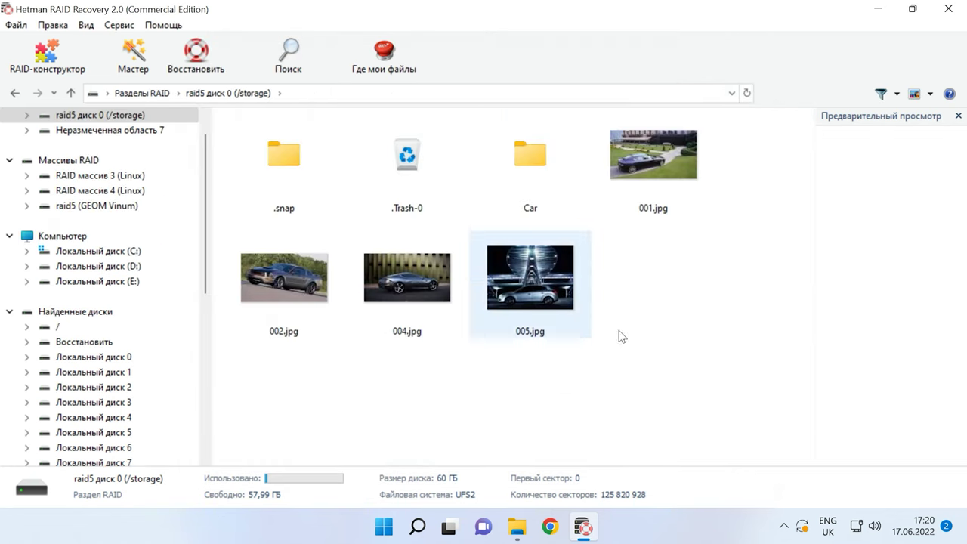
Select the images 002.jpg, 004.jpg and 005.jpg and start recovering them
left_click_drag(638, 340, 308, 298)
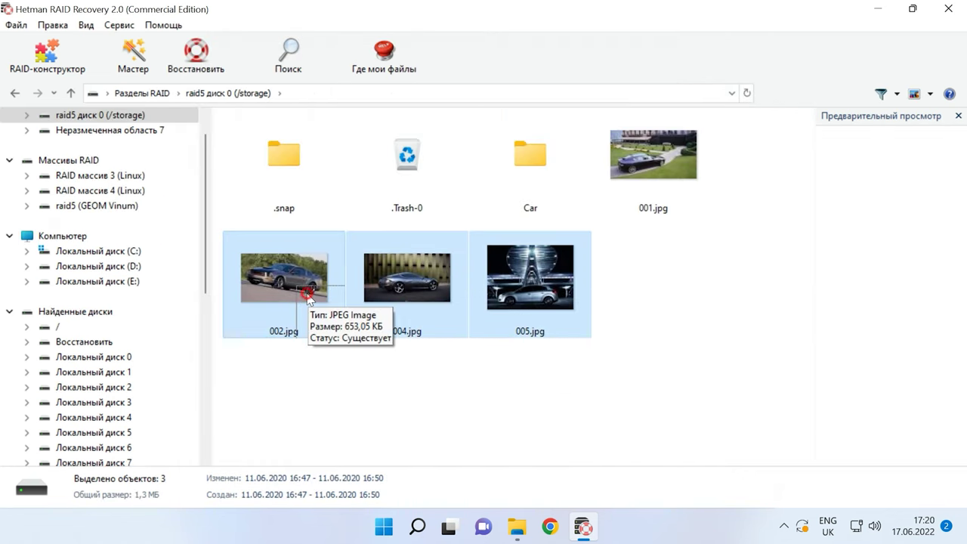
left_click(198, 70)
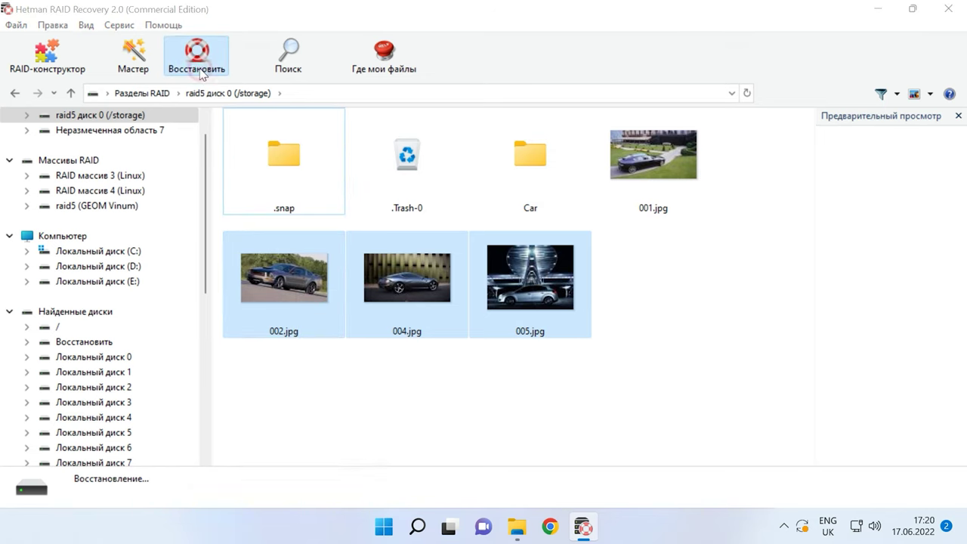